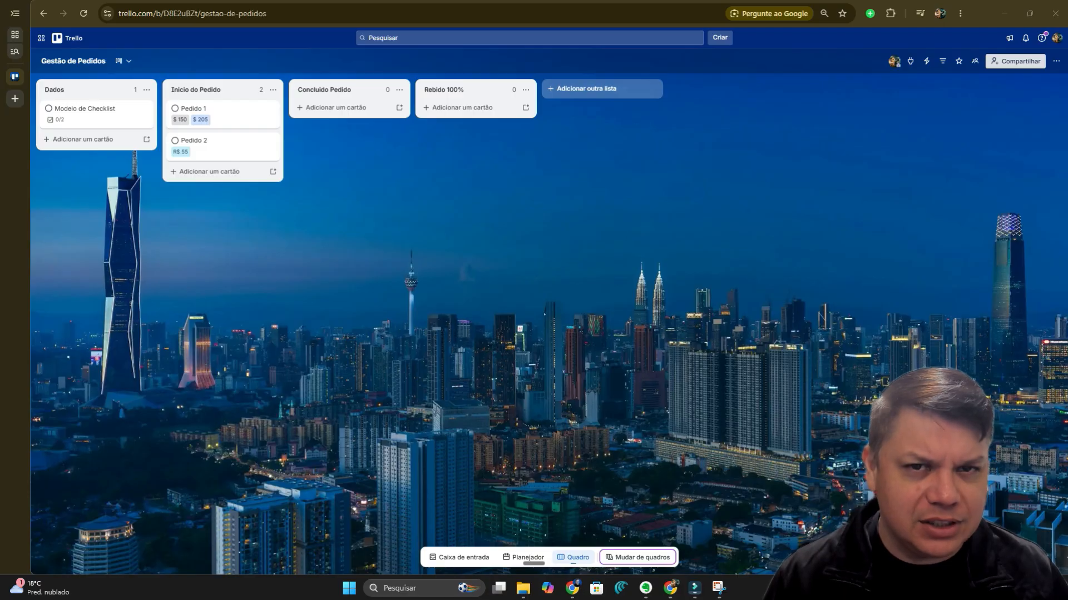
# Review the payment checklist in the Modelo de Checklist card and the board's enabled power-ups
pyautogui.click(722, 593)
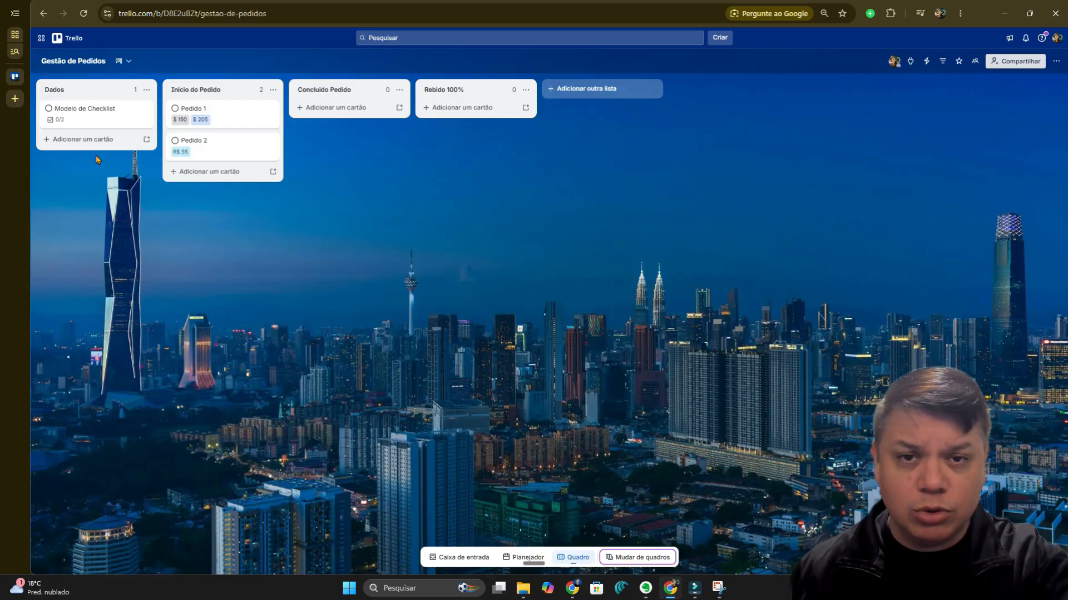
pyautogui.click(105, 121)
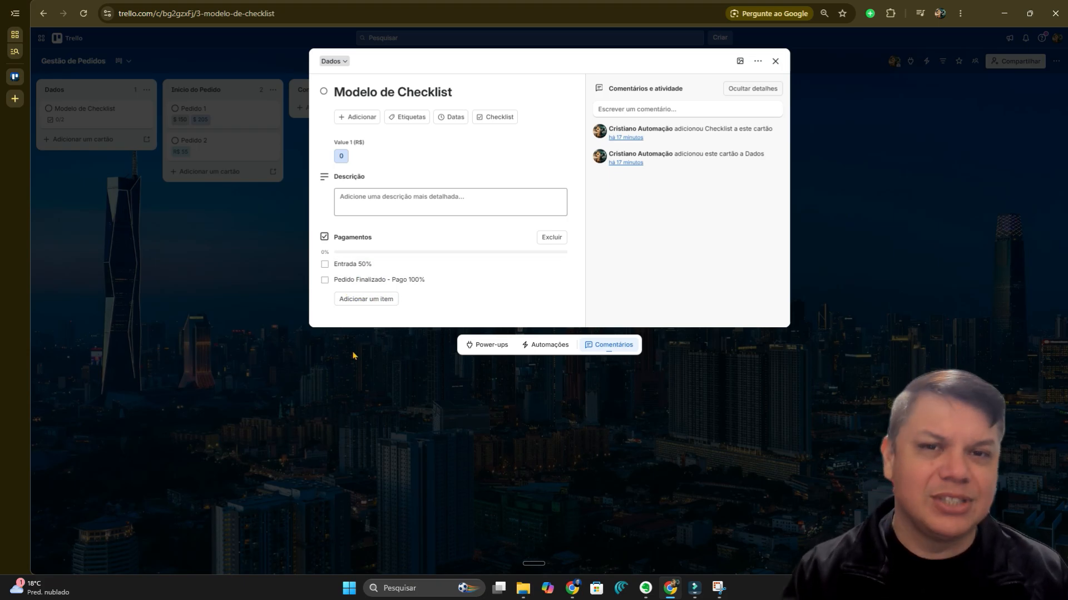
pyautogui.click(347, 385)
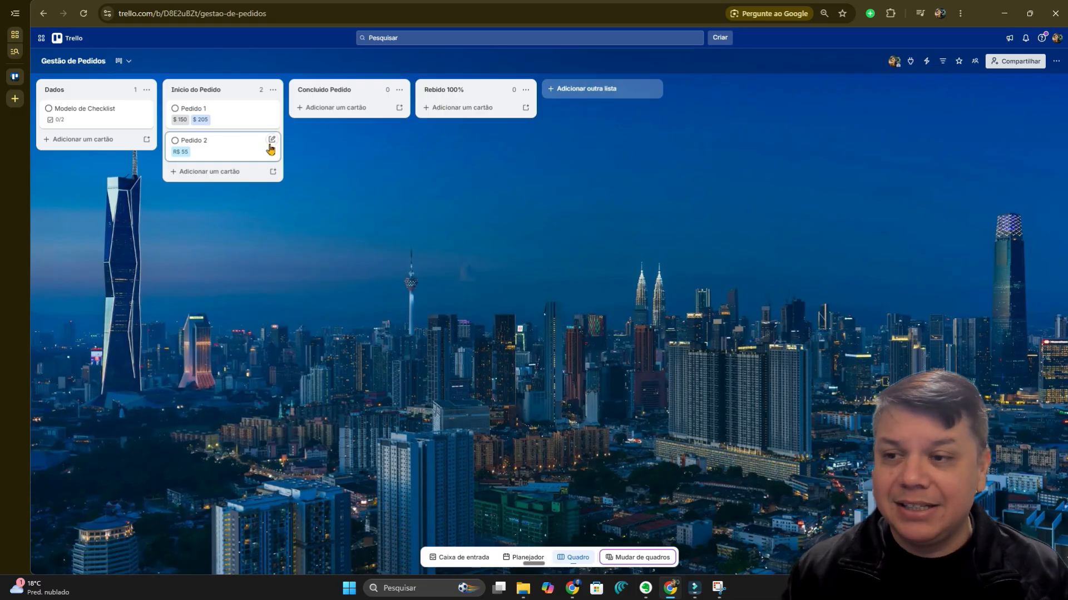
pyautogui.click(910, 62)
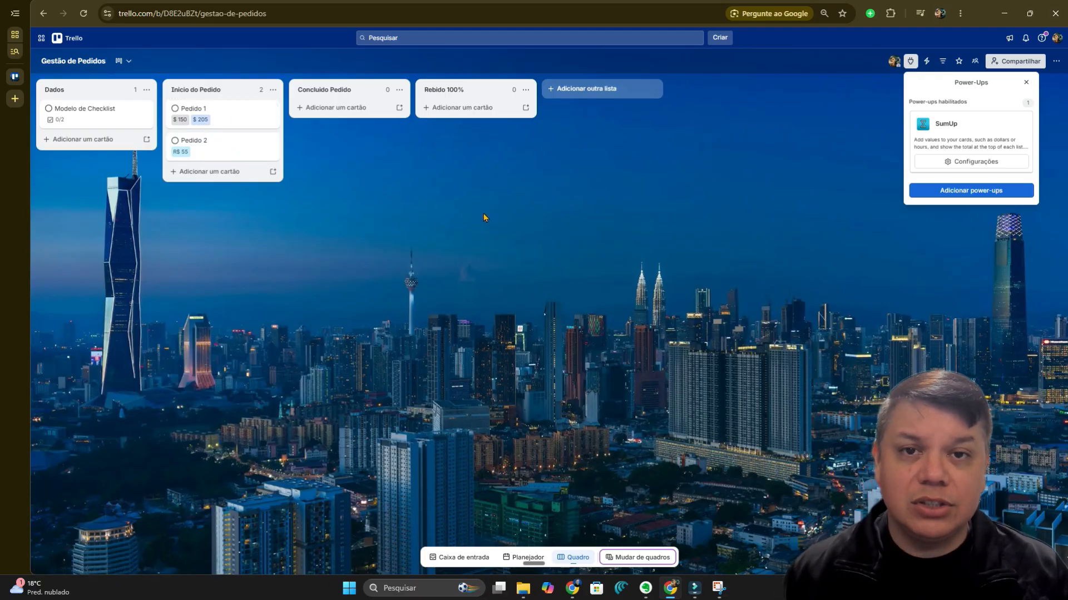
pyautogui.click(609, 234)
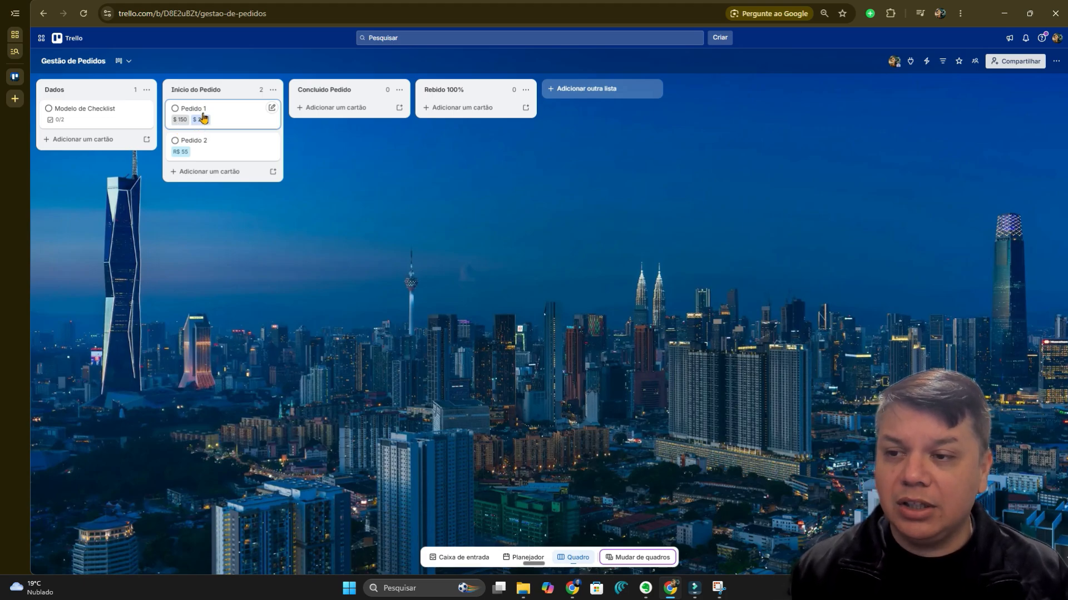
# Add a card titled "Pedido 3" to the Início do Pedido list
pyautogui.click(206, 171)
pyautogui.write('Pe')
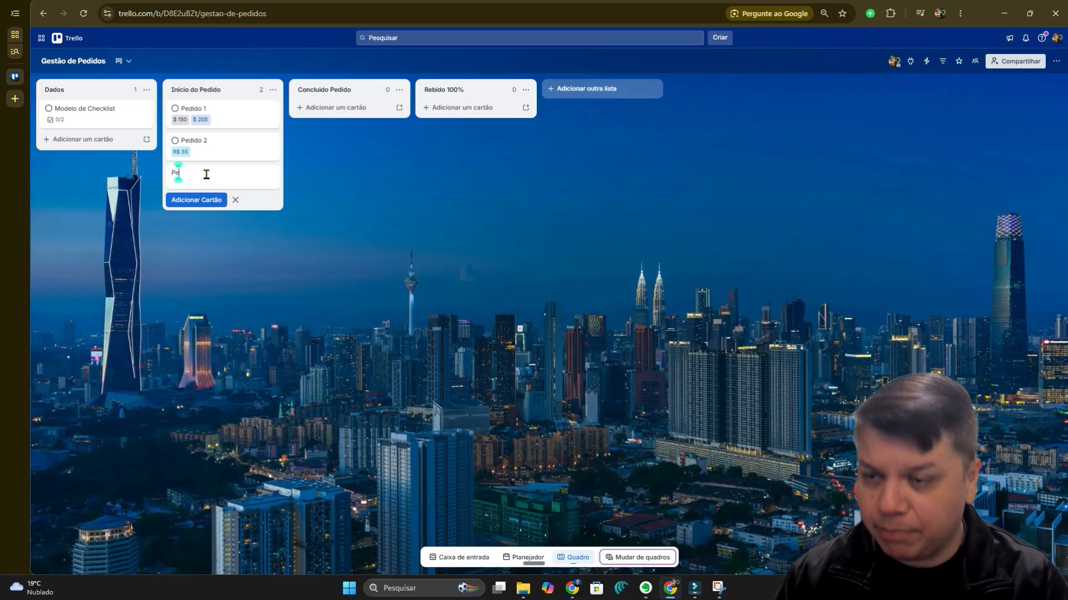
pyautogui.write('dido 3')
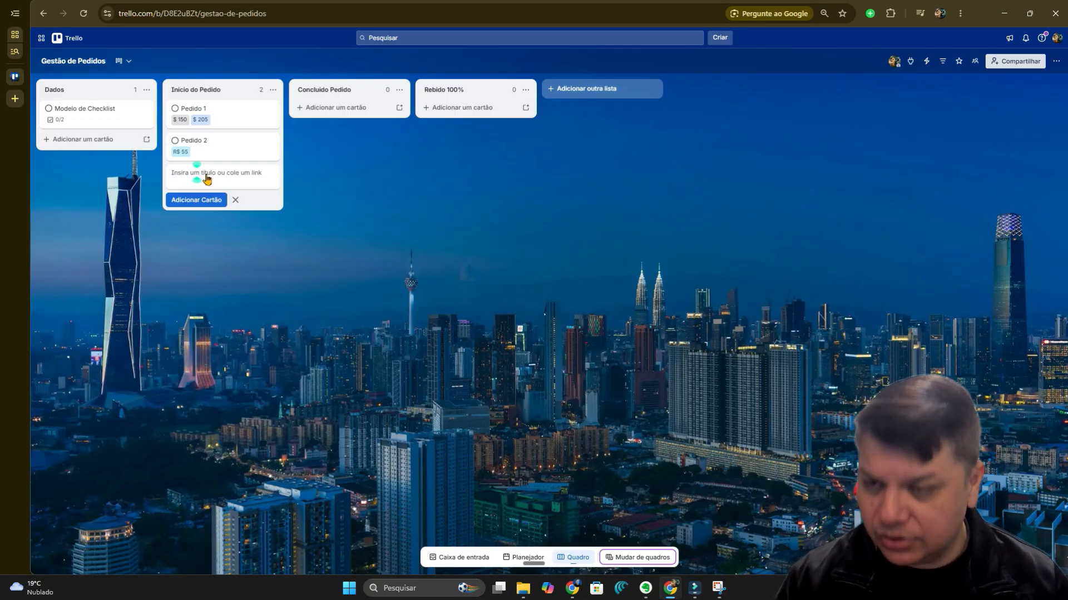
pyautogui.press('Return')
pyautogui.press('Escape')
# Set the Value 1 (R$) field of the Pedido 3 card to 10 and close the card
pyautogui.click(238, 179)
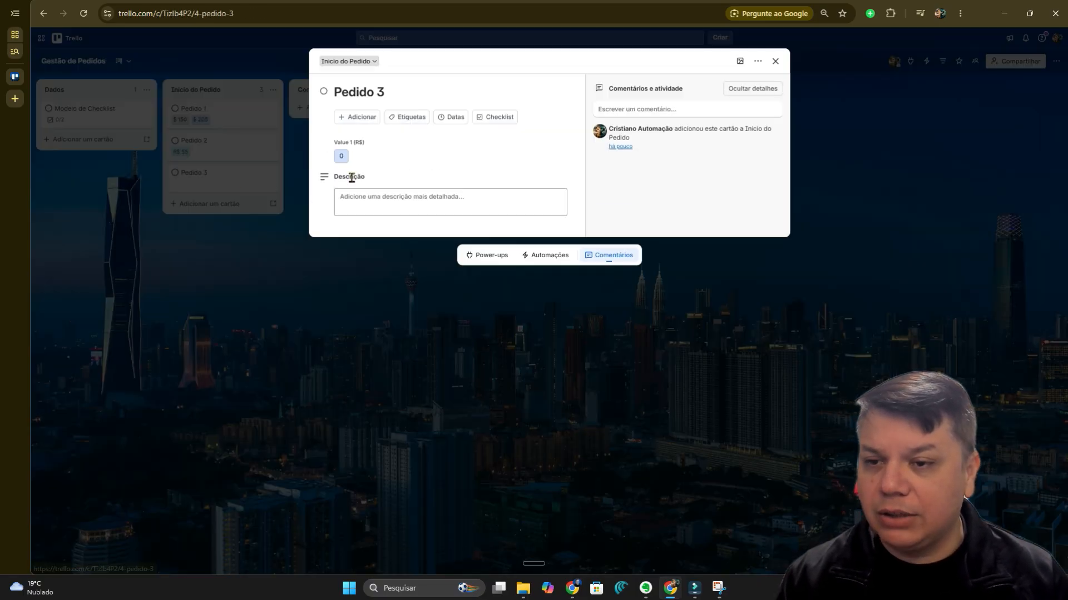
pyautogui.click(341, 158)
pyautogui.write('10')
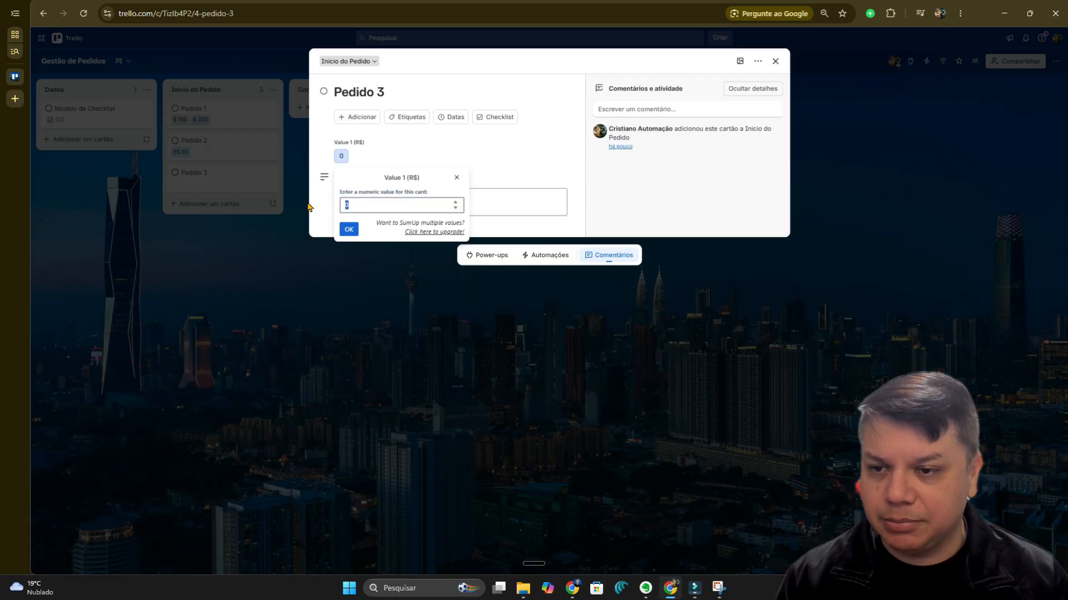
pyautogui.click(349, 229)
pyautogui.click(294, 273)
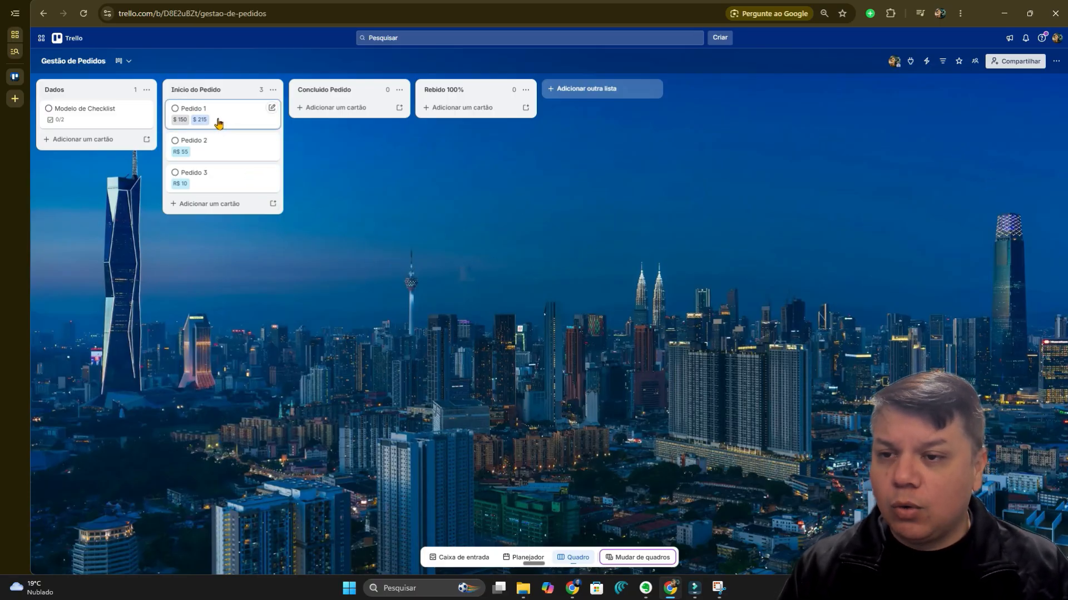
# Move the Pedido 1 card to the Concluído Pedido list and expand its checklist on the board
pyautogui.moveTo(215, 123); pyautogui.dragTo(231, 121)
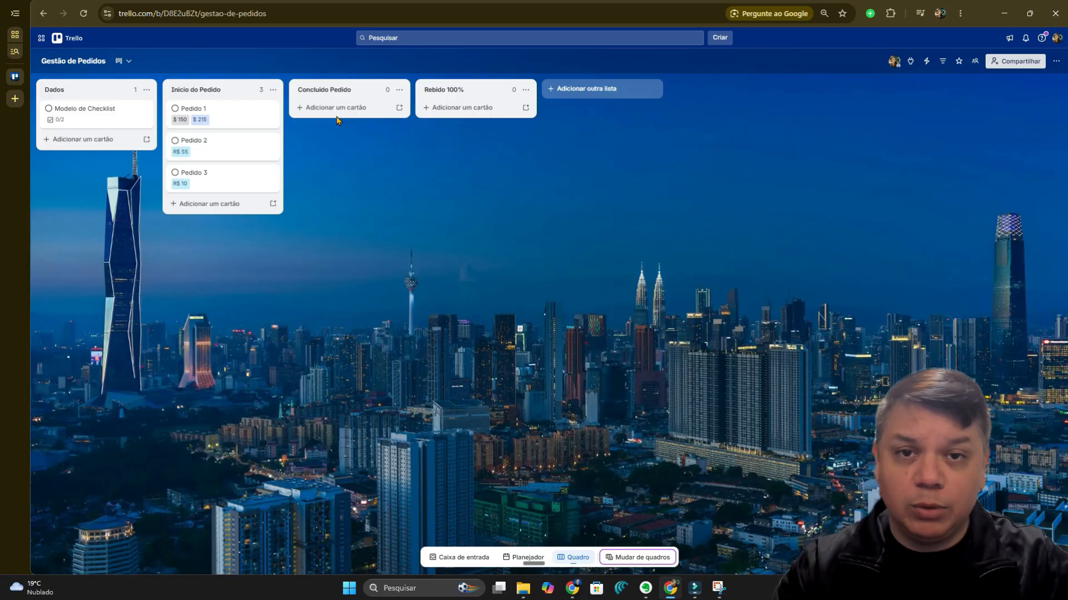
pyautogui.click(128, 127)
pyautogui.click(202, 332)
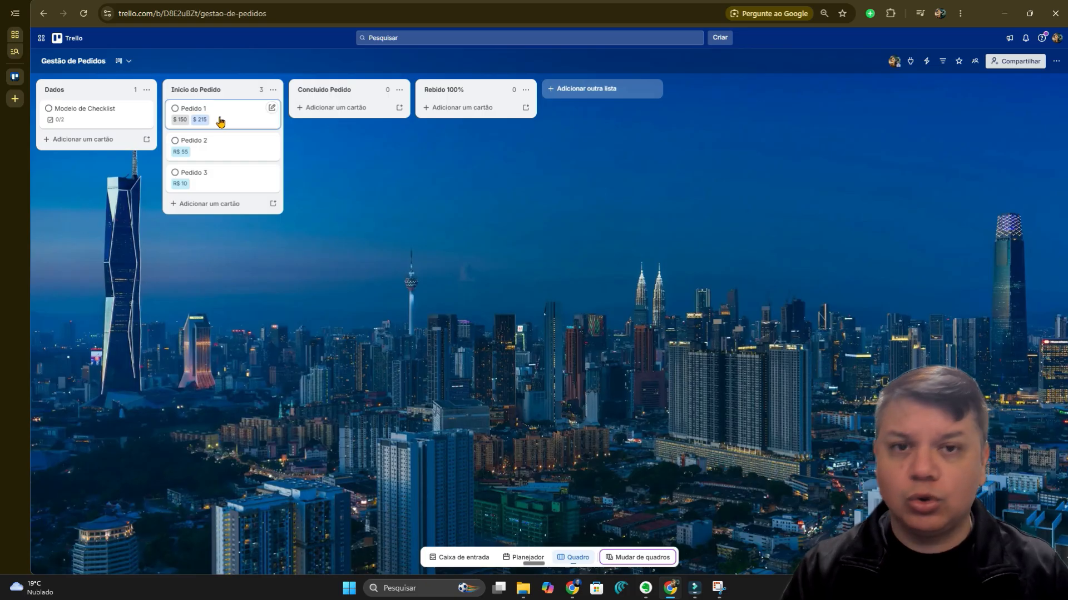
pyautogui.moveTo(221, 122); pyautogui.dragTo(345, 120)
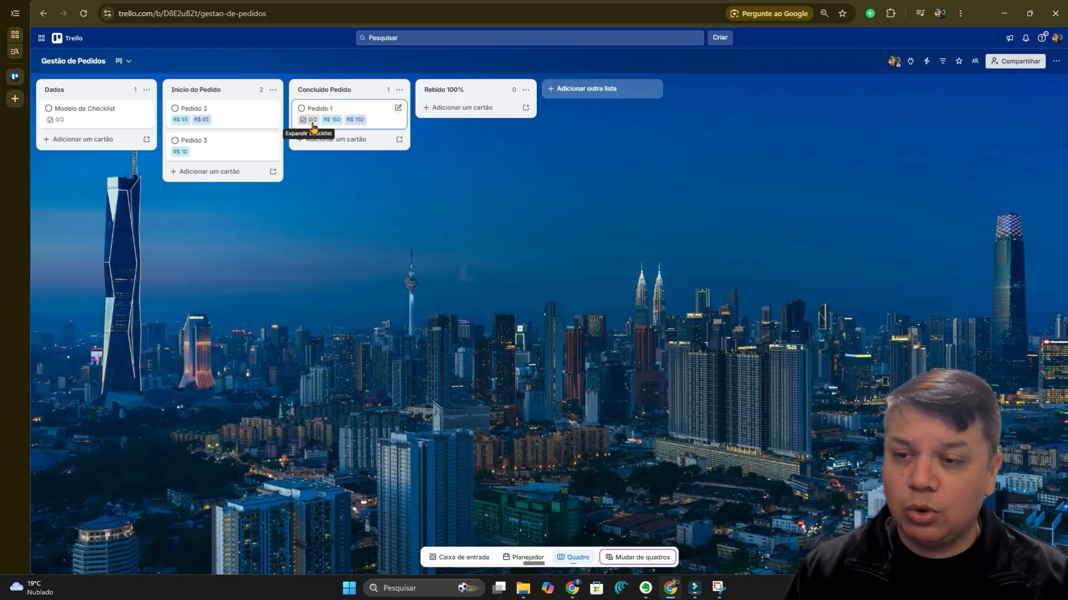
pyautogui.click(310, 122)
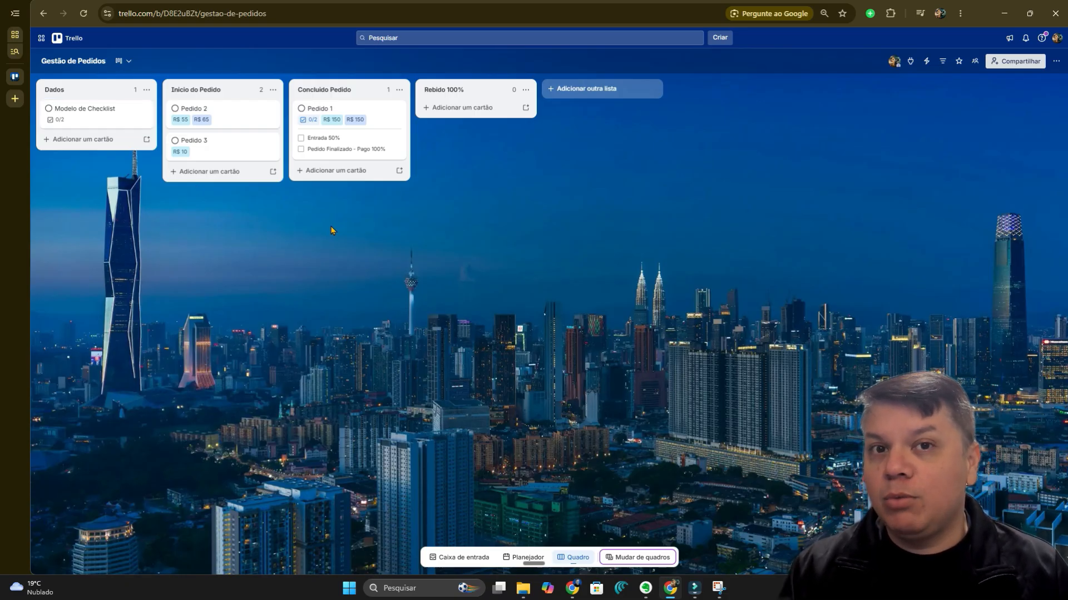
# Rename the Entrada item of the Pagamentos checklist in the Modelo de Checklist card to "Entrada 70%"
pyautogui.click(87, 123)
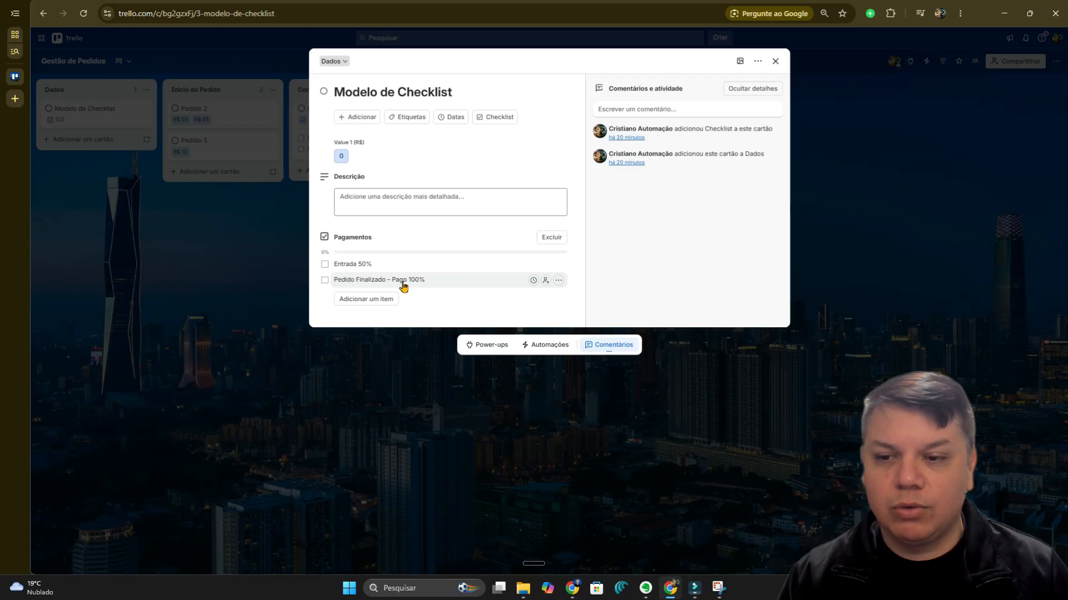
pyautogui.click(368, 267)
pyautogui.click(370, 268)
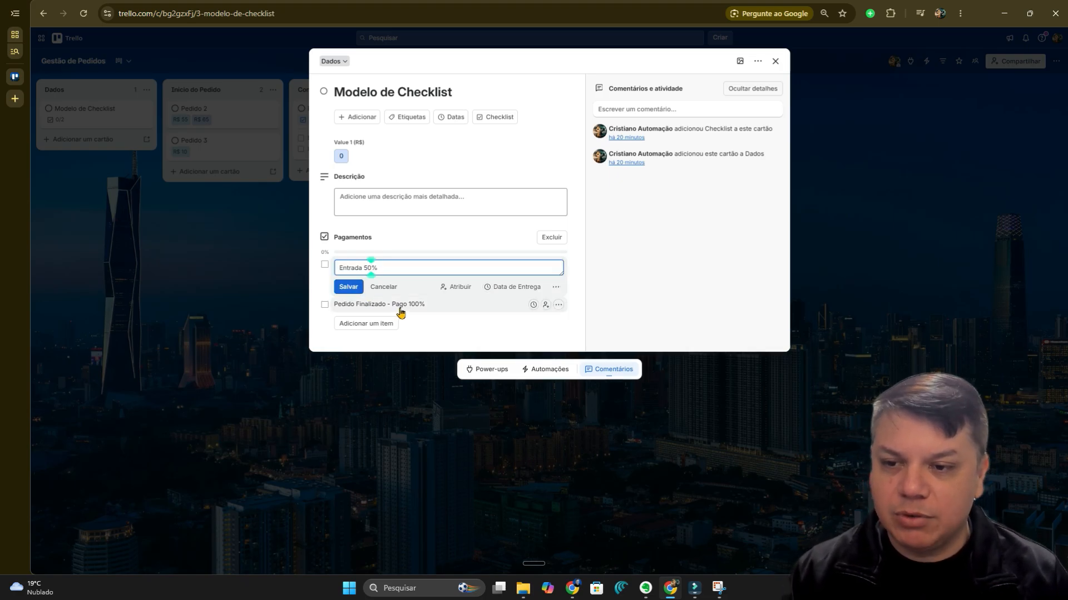
pyautogui.press('BackSpace')
pyautogui.write('7')
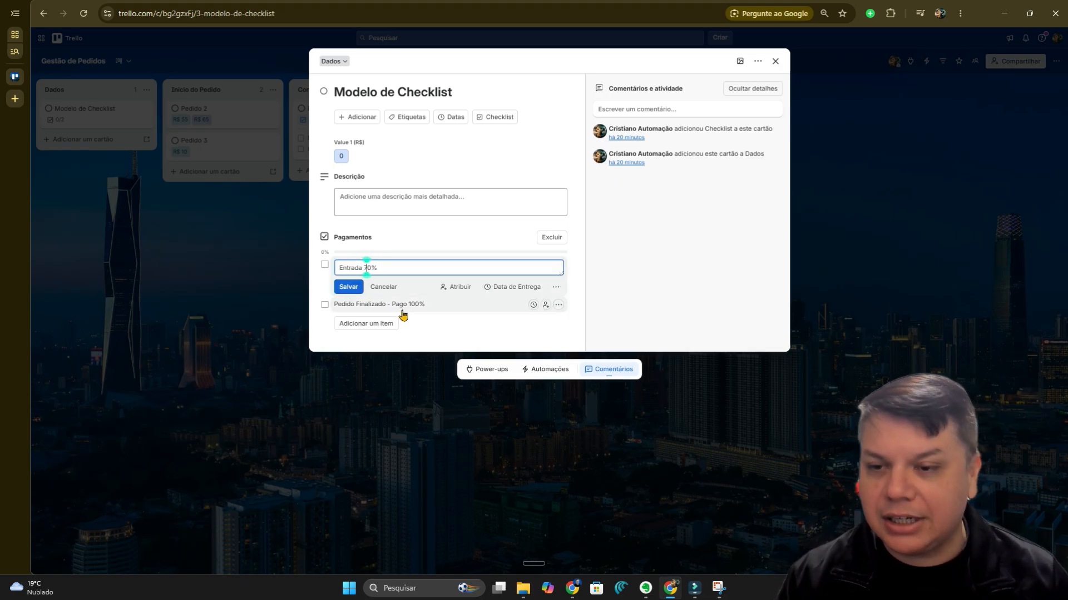
pyautogui.click(348, 287)
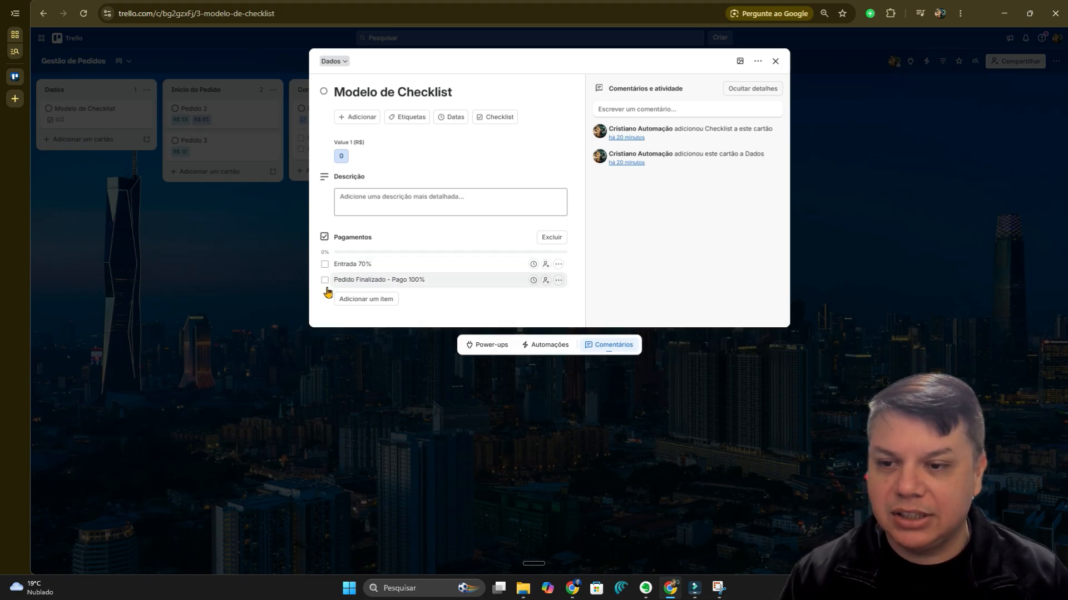
pyautogui.click(234, 315)
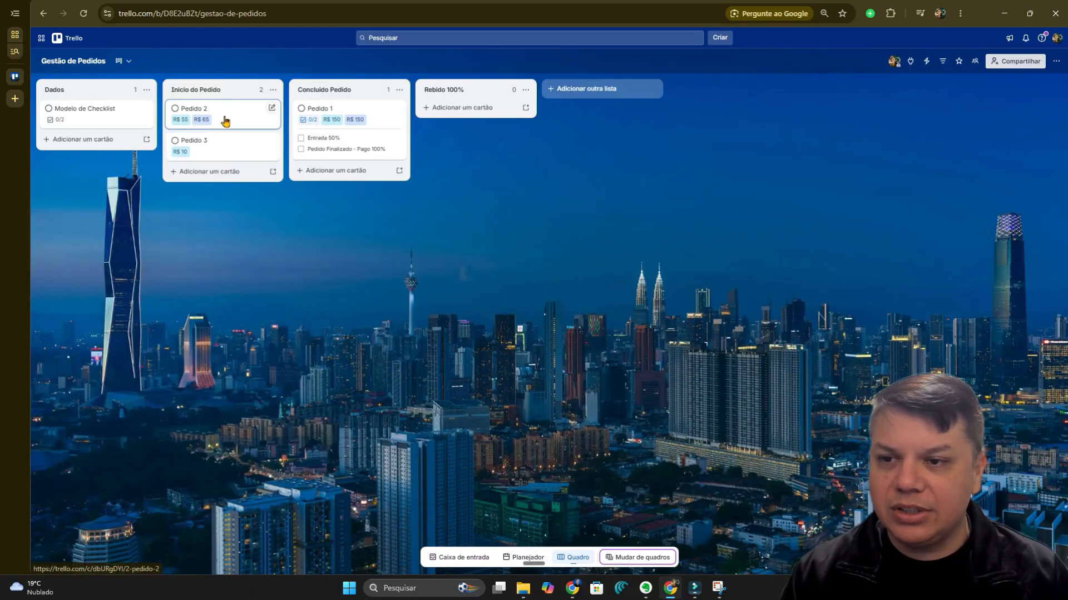
# Move the Pedido 2 card to the Concluído Pedido list and compare its checklist items with those of Pedido 1
pyautogui.click(310, 121)
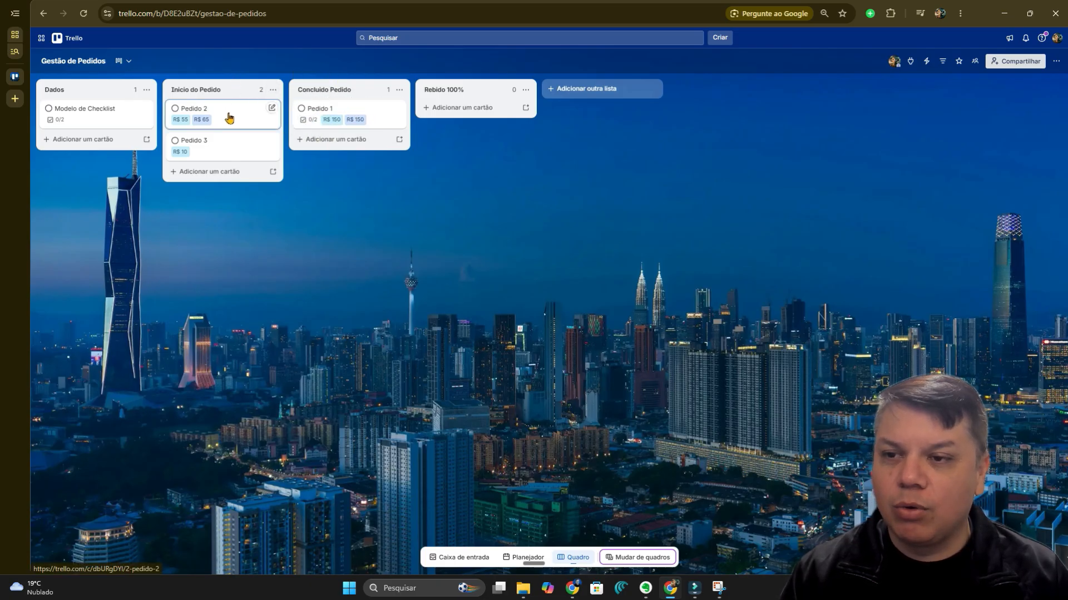
pyautogui.moveTo(225, 117); pyautogui.dragTo(346, 158)
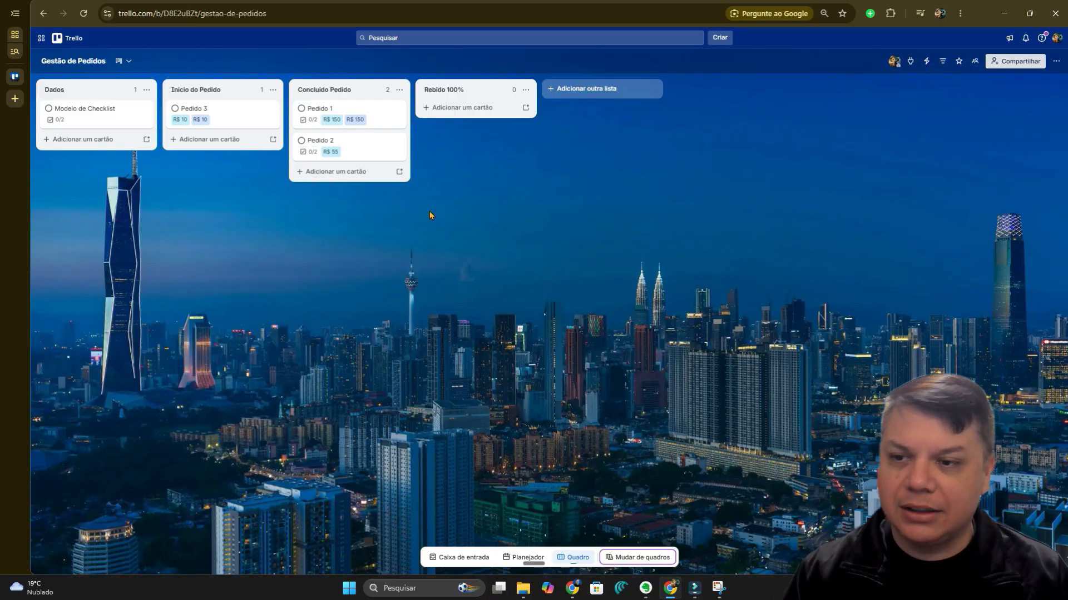
pyautogui.click(313, 155)
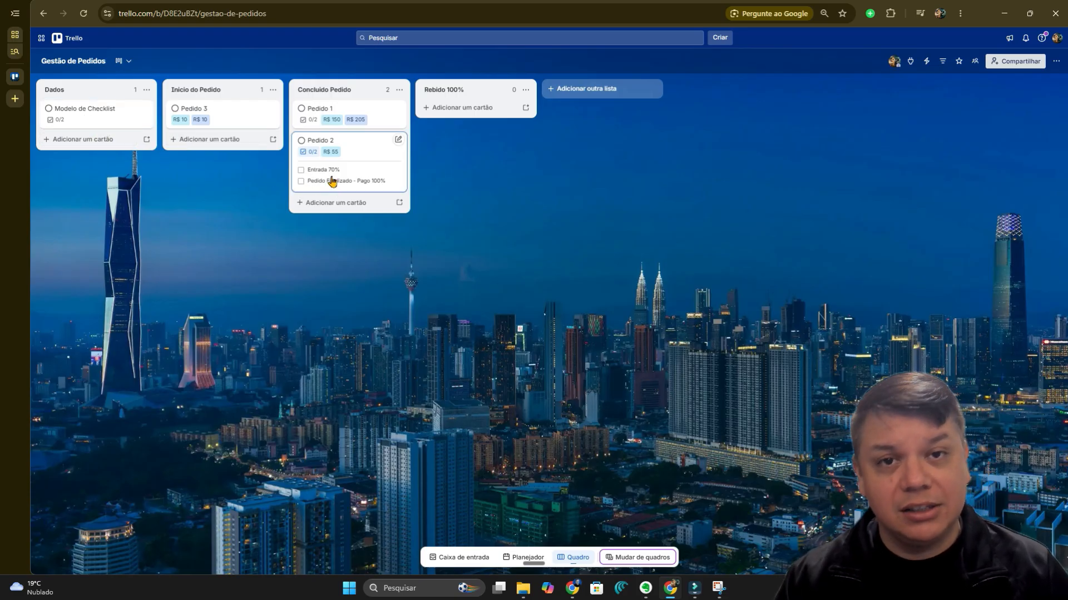
pyautogui.click(310, 120)
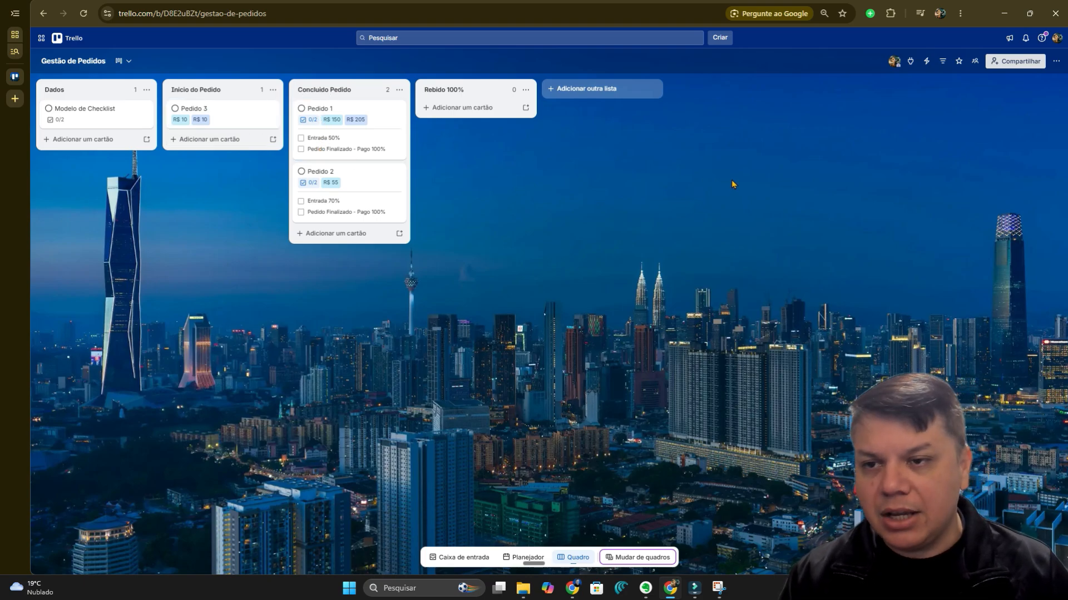
pyautogui.click(311, 121)
pyautogui.click(312, 152)
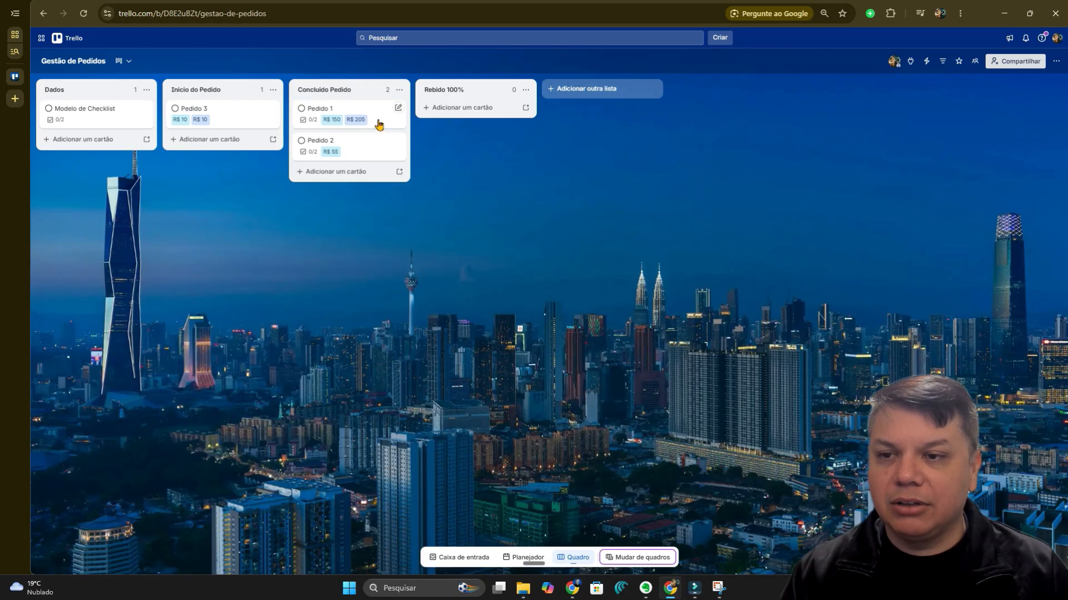
# Mark the Entrada 50% checklist item as complete in the Pedido 1 card
pyautogui.click(378, 124)
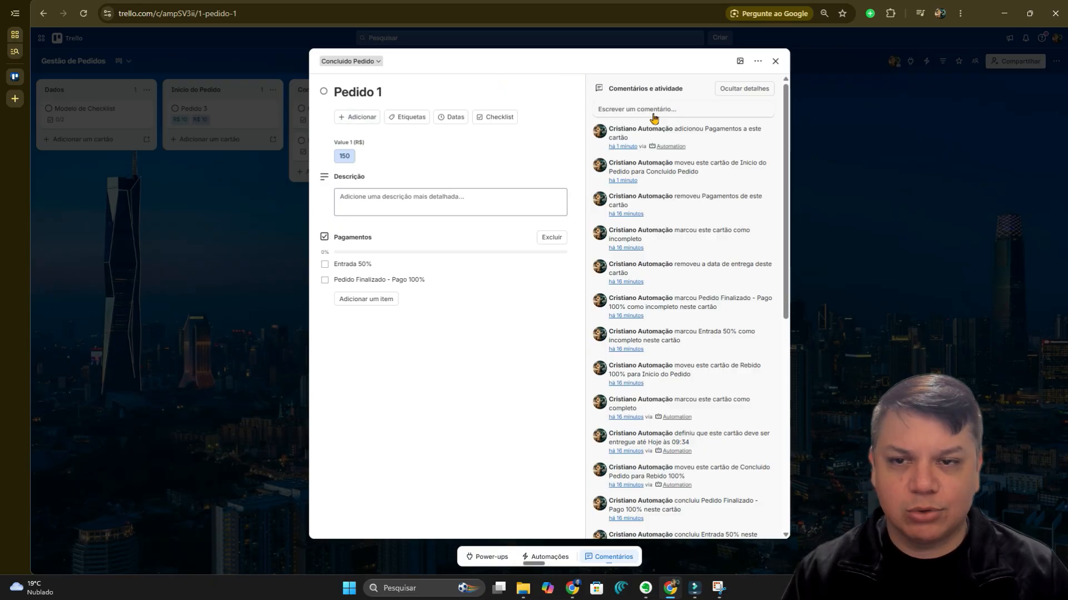
pyautogui.click(775, 62)
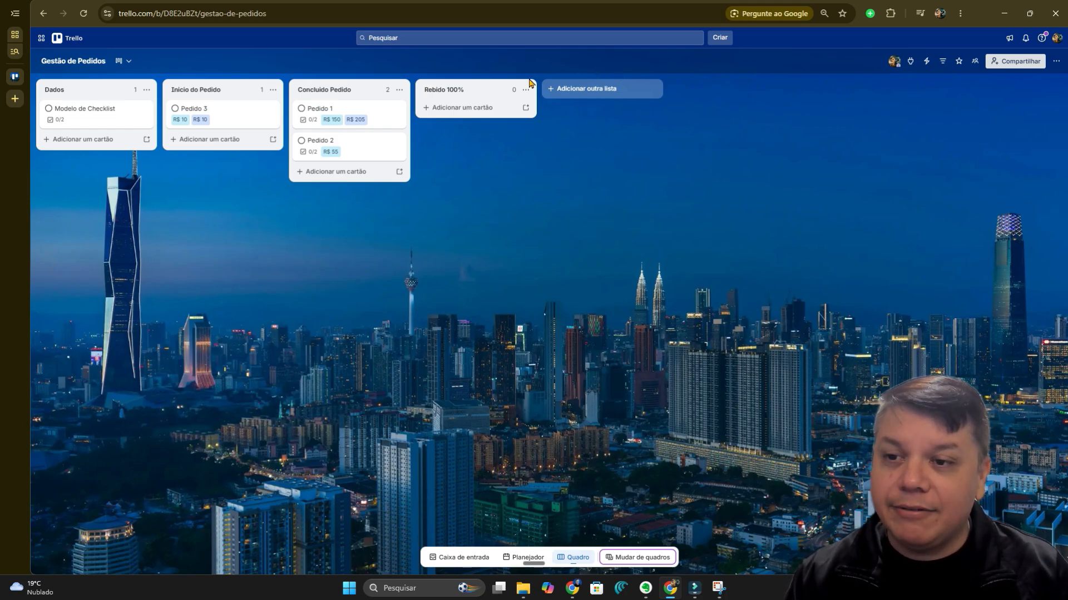
pyautogui.click(371, 122)
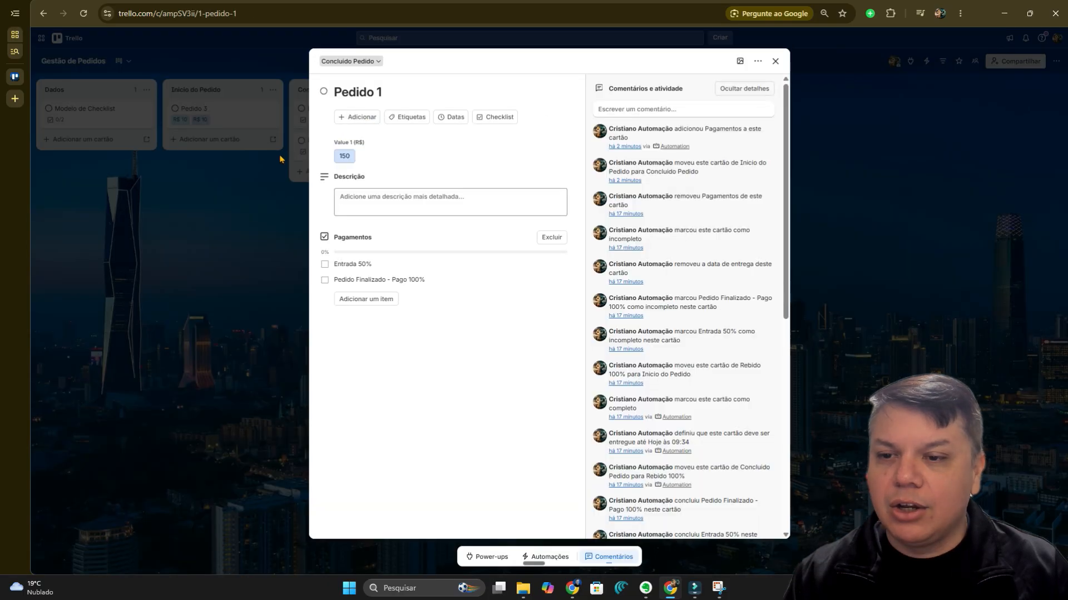
pyautogui.click(324, 266)
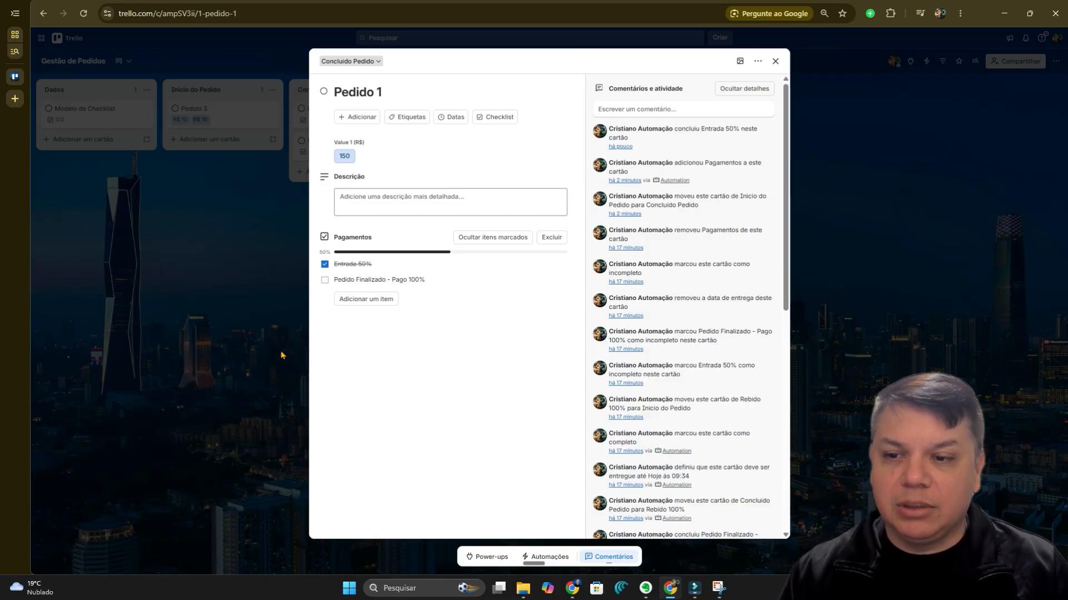
pyautogui.click(250, 352)
# Mark the Entrada 70% checklist item as complete in the Pedido 2 card
pyautogui.click(357, 151)
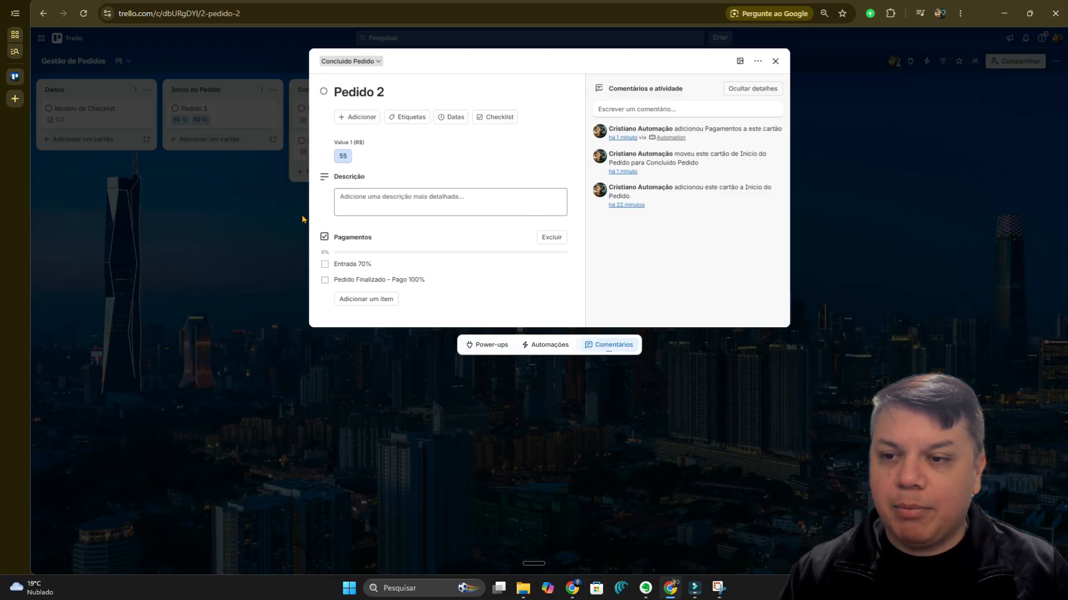
pyautogui.click(325, 265)
pyautogui.click(250, 311)
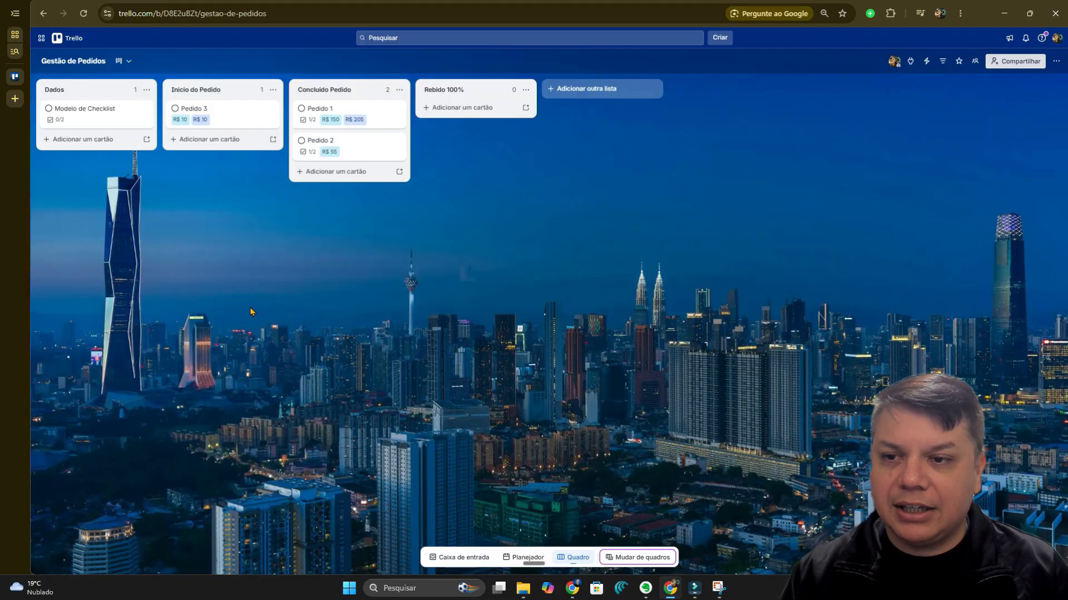
# Mark the "Pedido Finalizado - Pago 100%" item as complete in the Pedido 1 card and return to the board
pyautogui.click(382, 127)
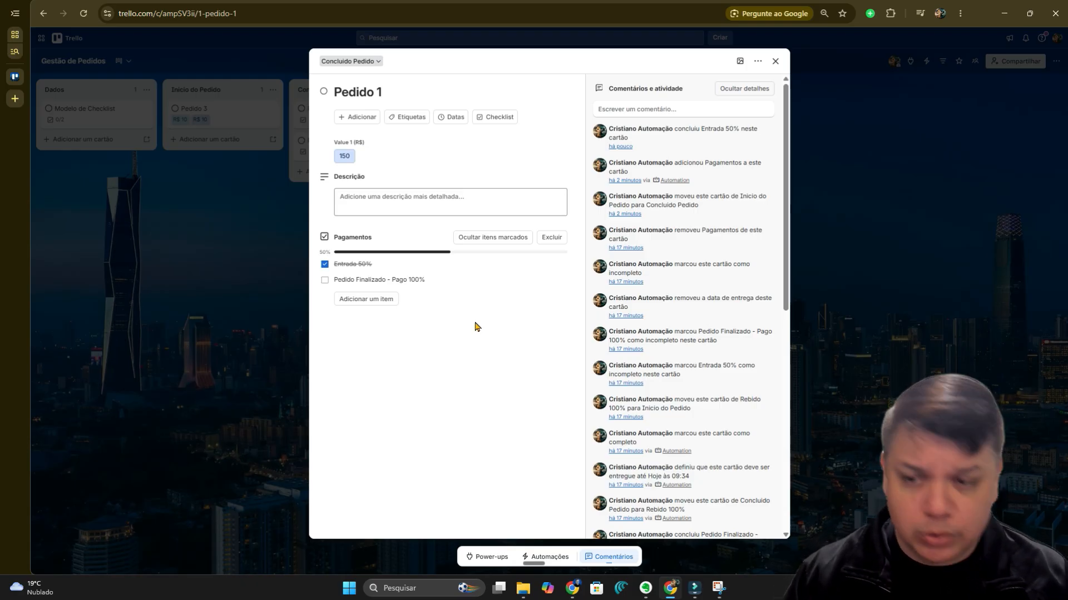
pyautogui.click(325, 283)
pyautogui.click(253, 355)
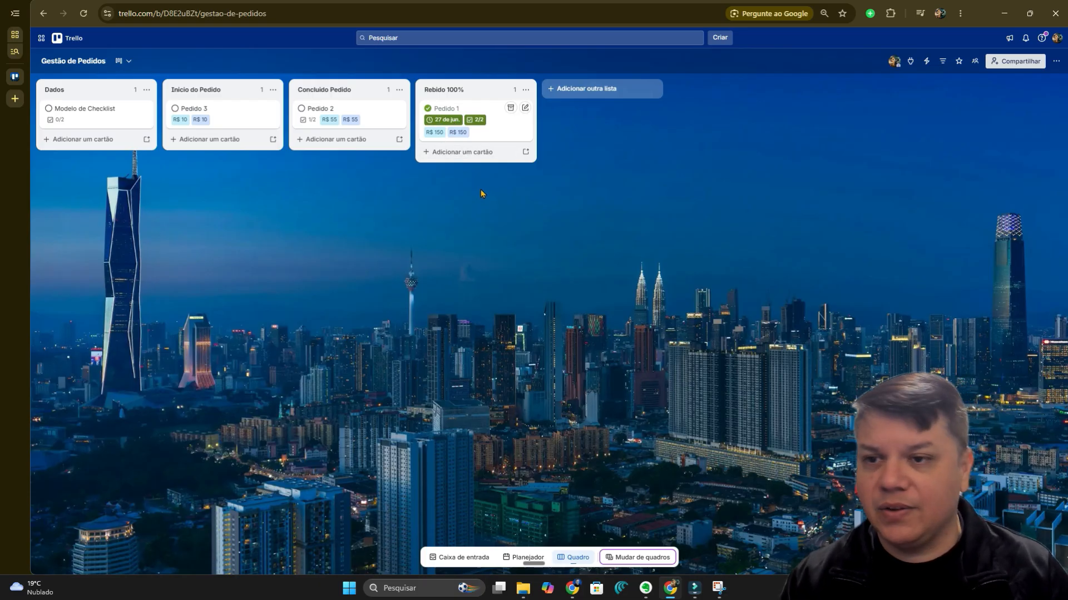
# Expand the Pedido 2 checklist on the board and mark its "Pedido Finalizado - Pago 100%" item as complete
pyautogui.click(307, 120)
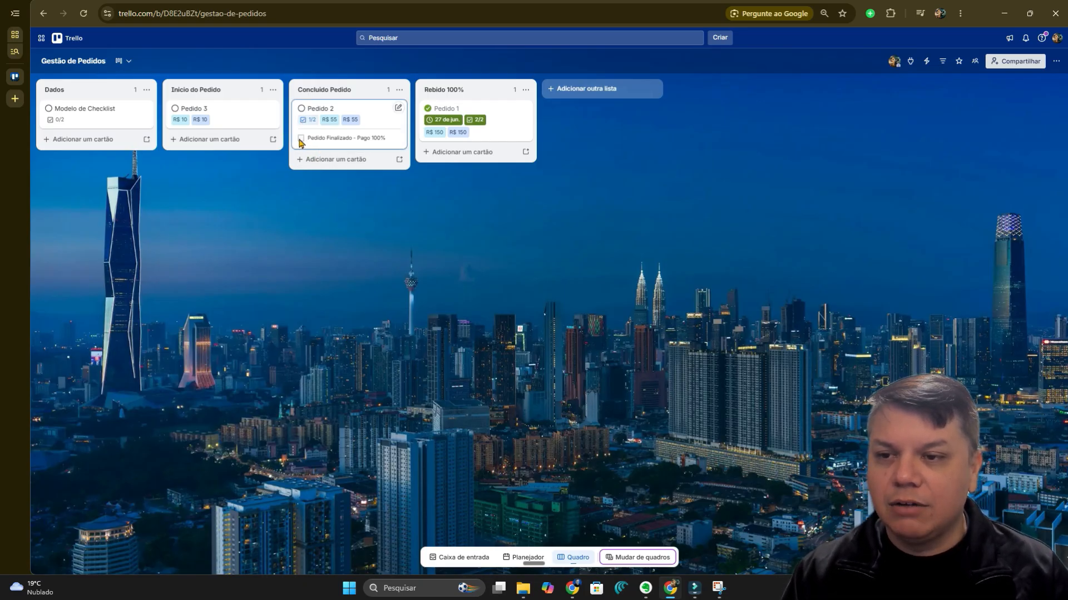
pyautogui.click(300, 138)
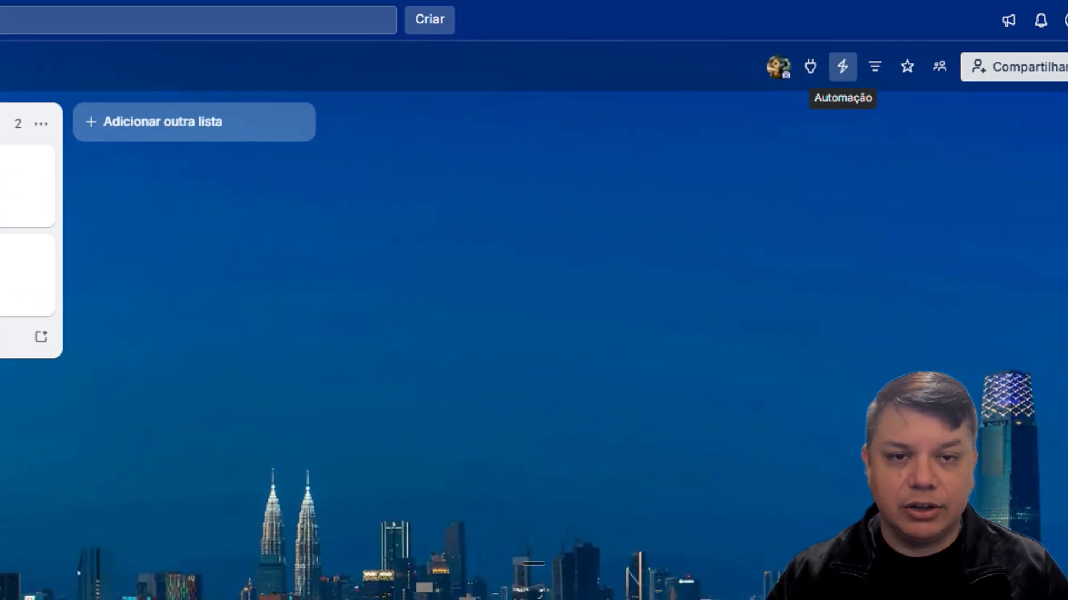
pyautogui.moveTo(769, 36)
pyautogui.mouseDown()
pyautogui.moveTo(786, 119)
pyautogui.moveTo(908, 26)
pyautogui.moveTo(751, 40)
pyautogui.moveTo(889, 71)
pyautogui.mouseUp()
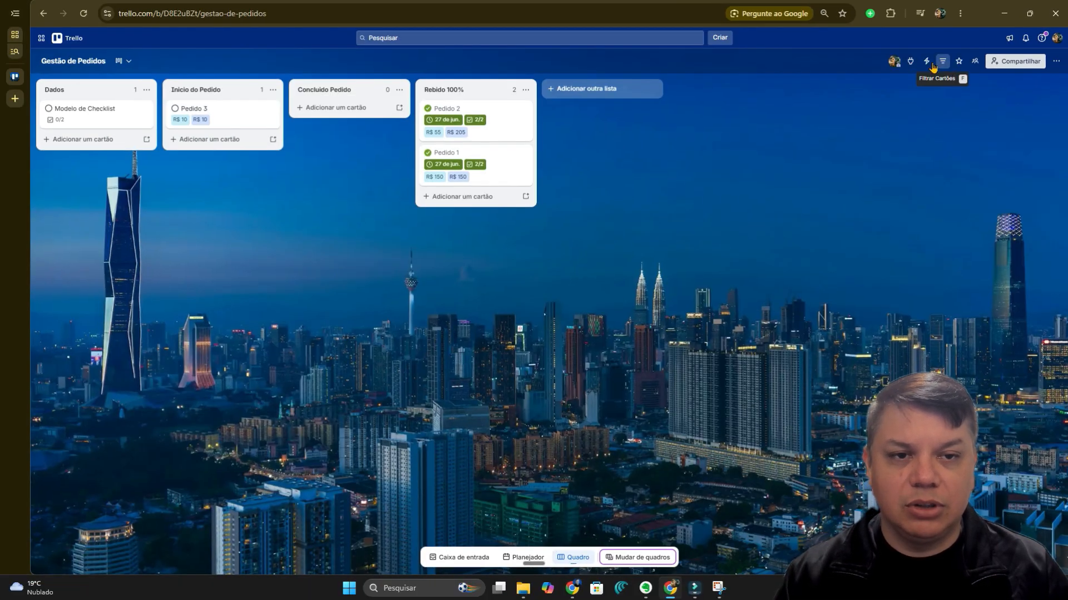
# Open the board's automation rule that adds the "Pagamentos" checklist and examine its trigger list and action
pyautogui.click(843, 66)
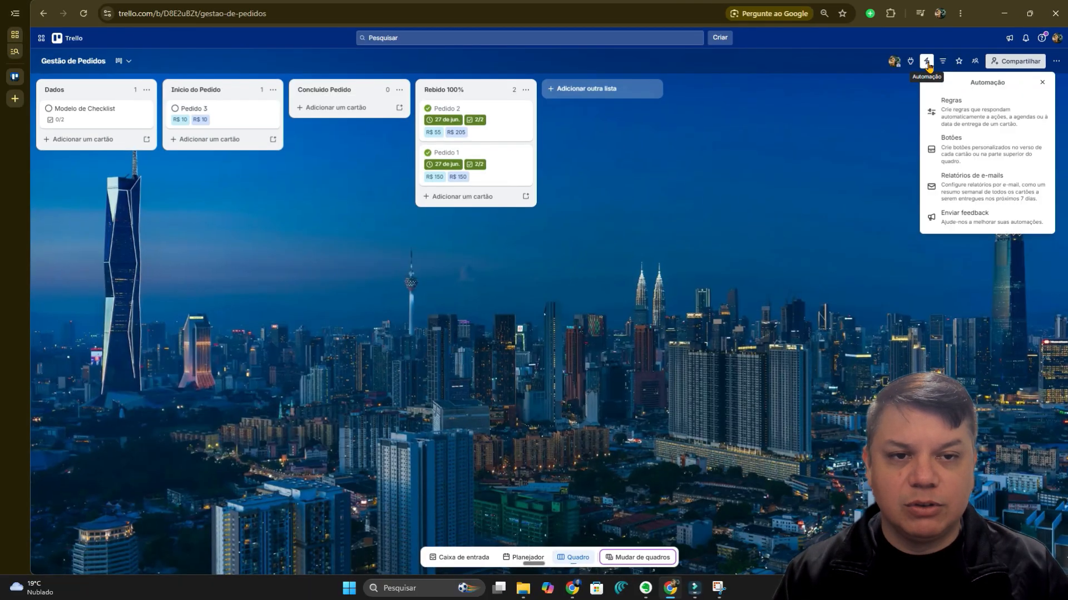
pyautogui.click(990, 120)
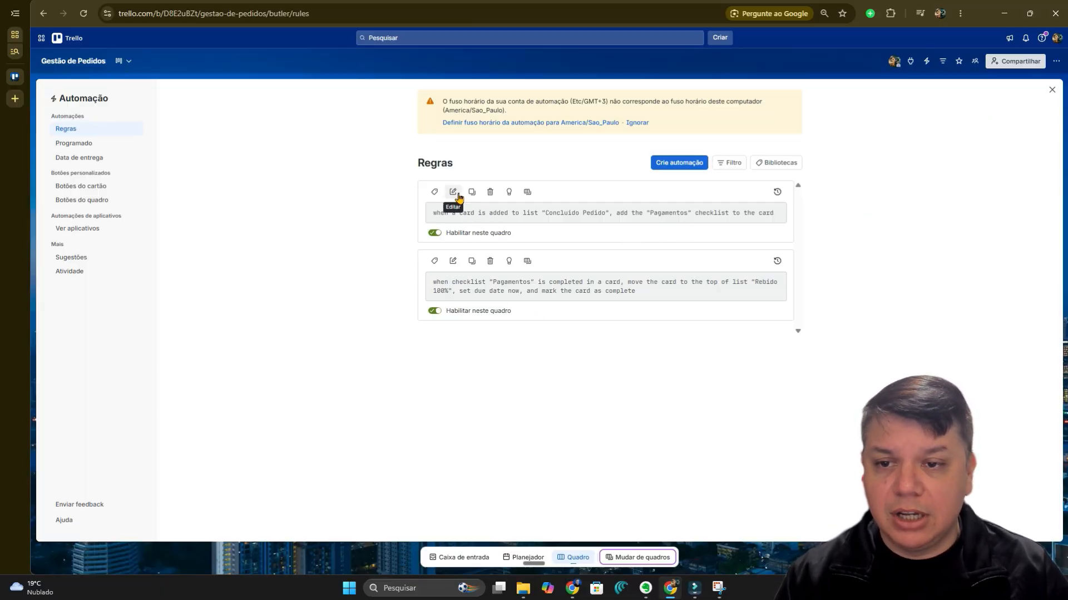
pyautogui.click(454, 193)
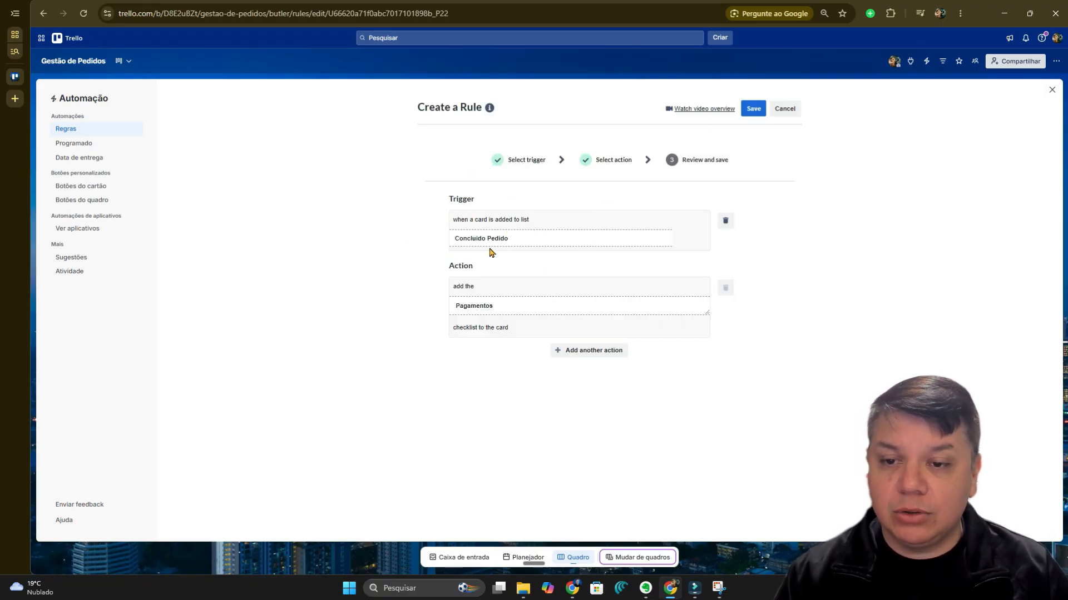
pyautogui.moveTo(458, 241); pyautogui.dragTo(512, 239)
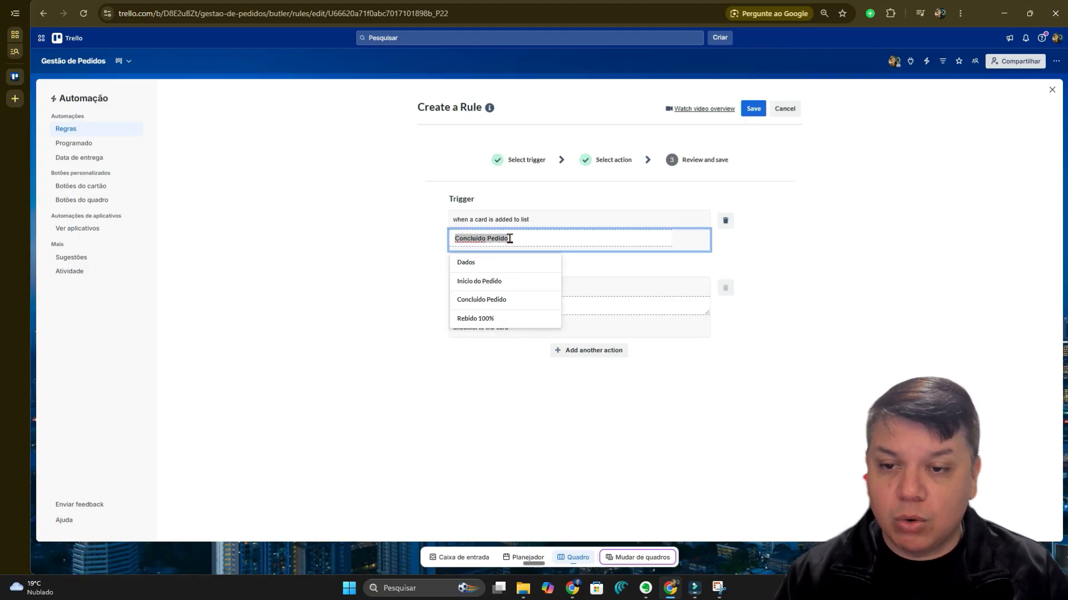
pyautogui.click(786, 243)
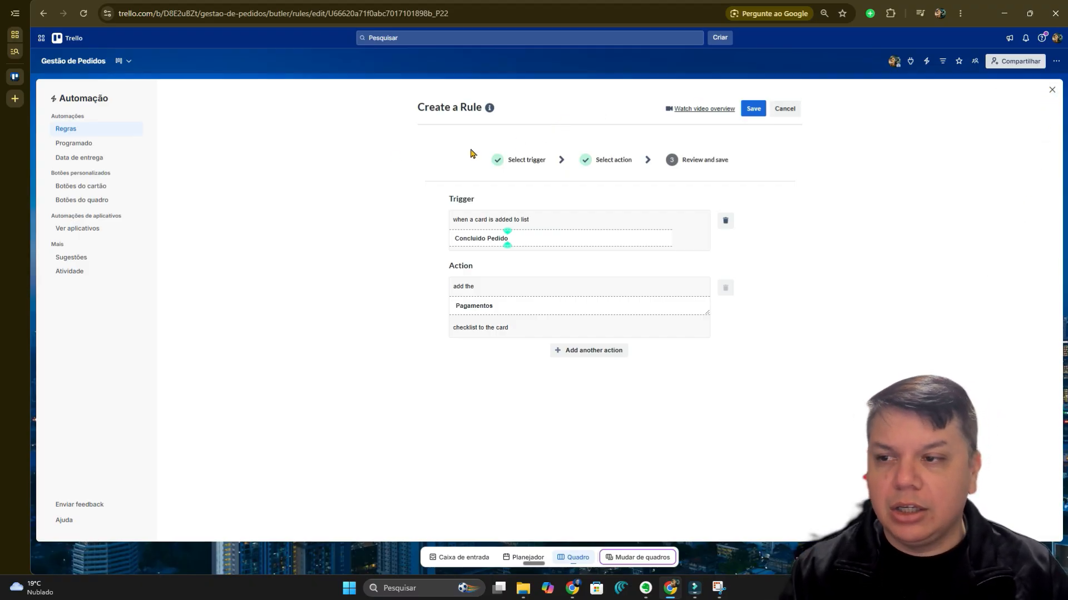
# Review the trigger and actions of the rule for a completed "Pagamentos" checklist, and return to the board without changing it
pyautogui.click(66, 130)
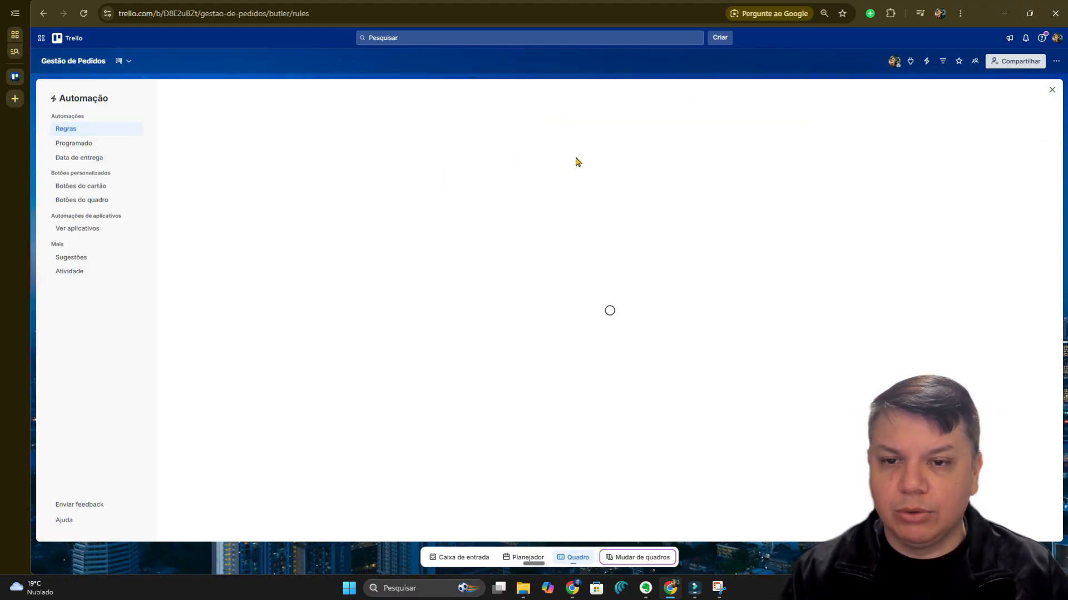
pyautogui.click(449, 262)
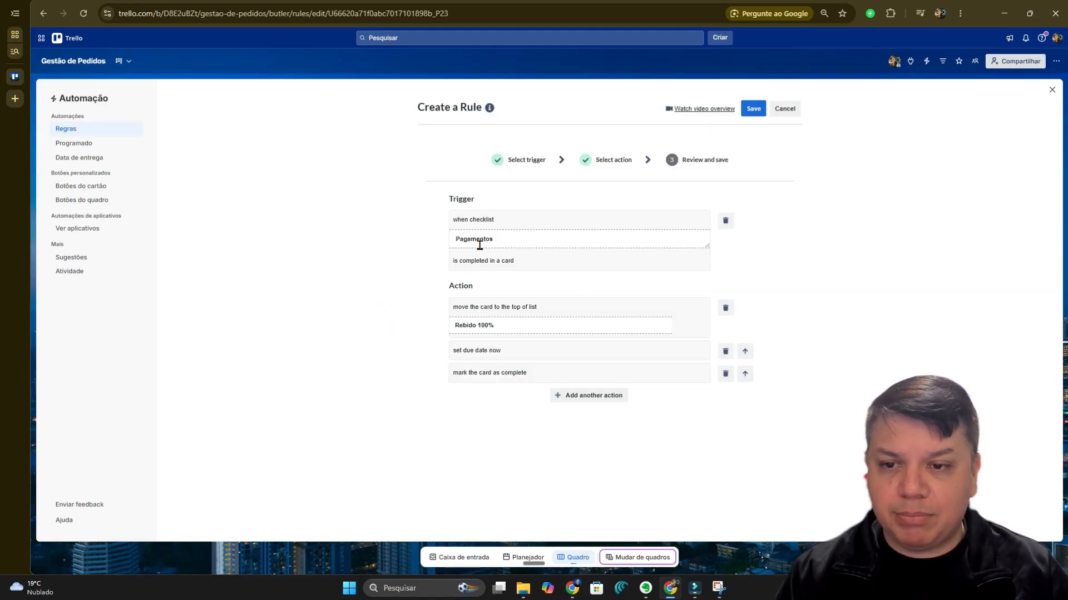
pyautogui.tripleClick(469, 261)
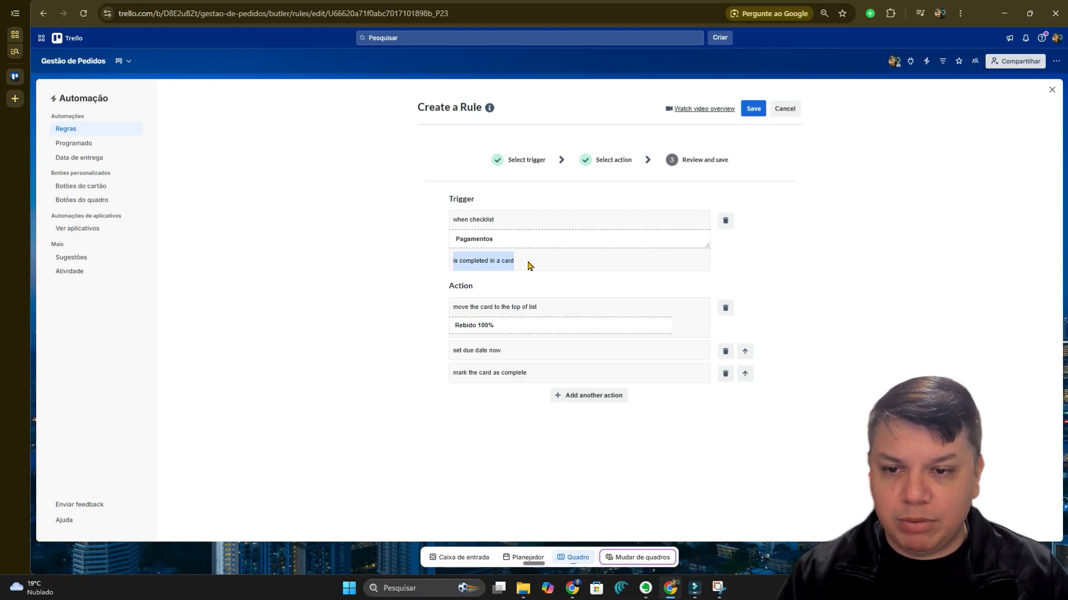
pyautogui.click(426, 298)
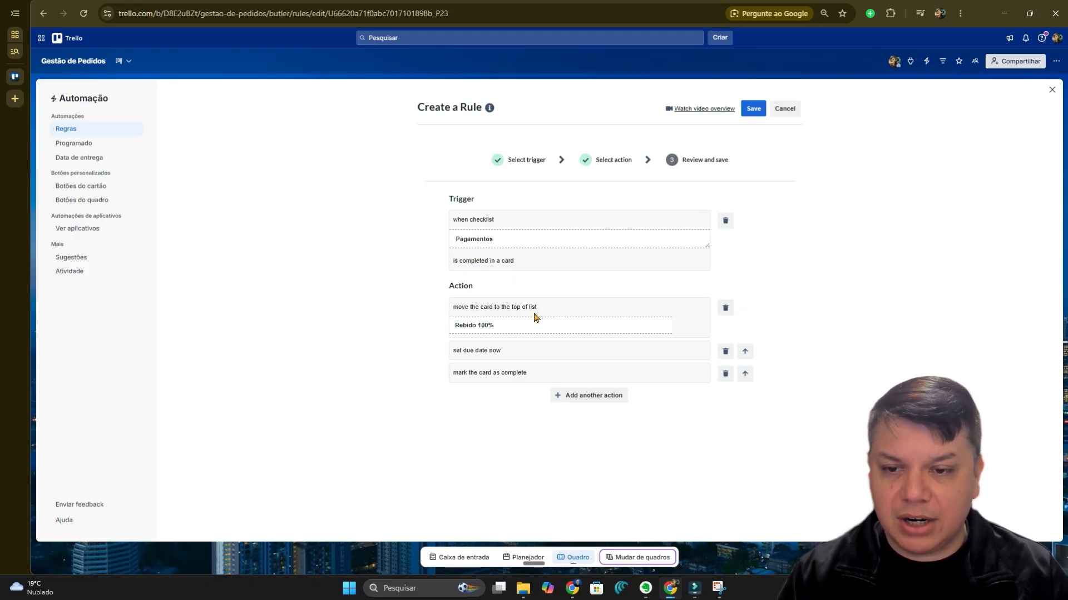
pyautogui.click(500, 326)
pyautogui.click(420, 329)
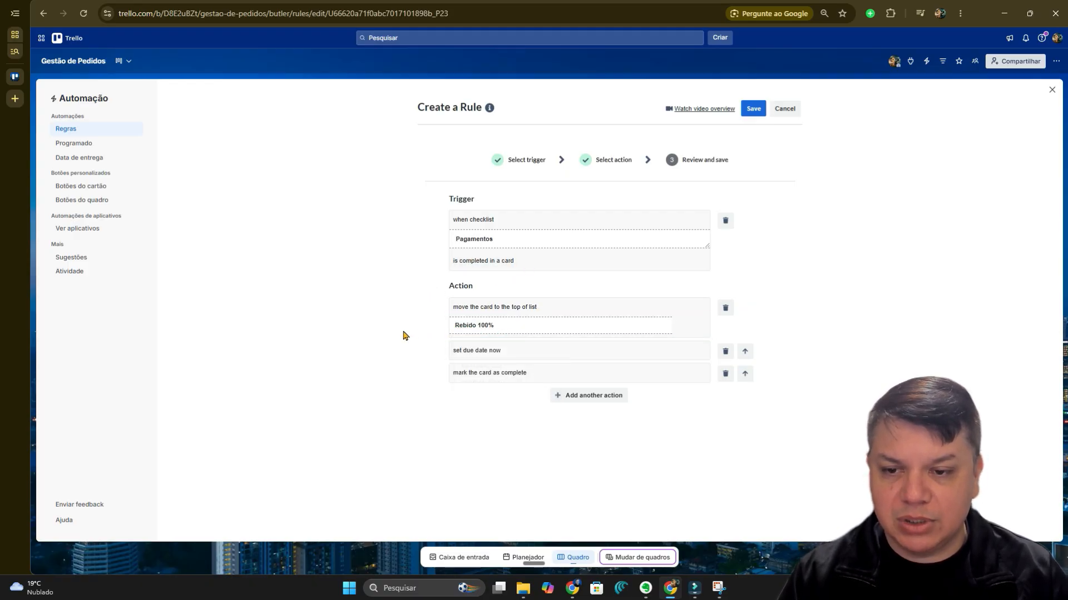
pyautogui.moveTo(451, 351); pyautogui.dragTo(513, 356)
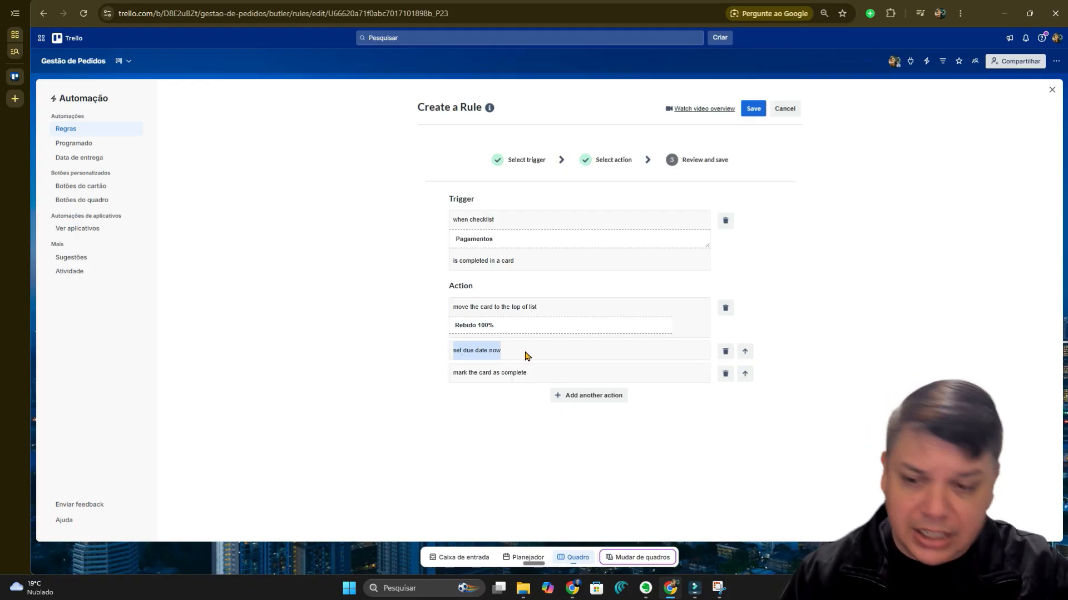
pyautogui.moveTo(529, 375); pyautogui.dragTo(445, 378)
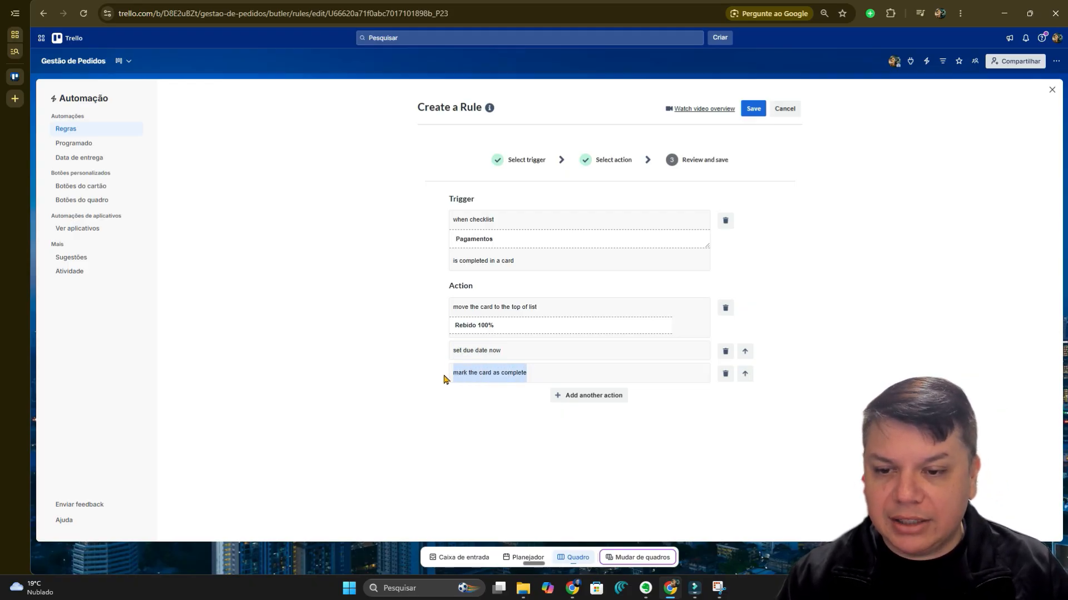
pyautogui.click(1051, 90)
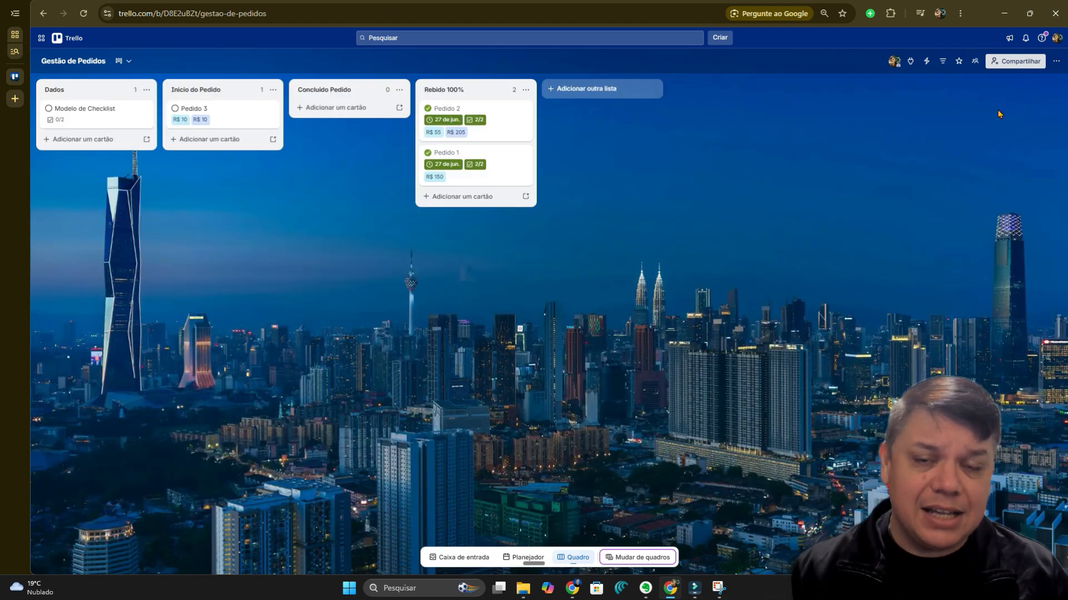